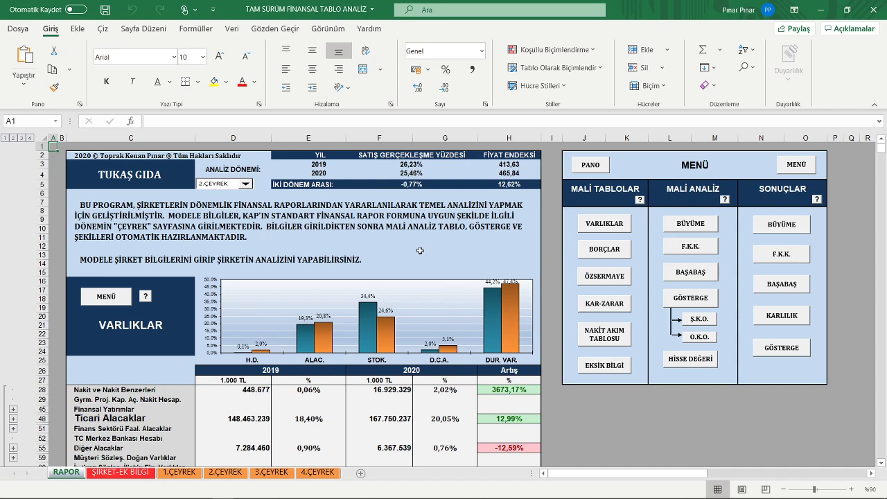
- Review the balance sheet sections of the RAPOR sheet: VARLIKLAR, BORÇLAR and ÖZSERMAYE, with their 2019–2020 charts and tables
scroll(420, 251, "down", 2)
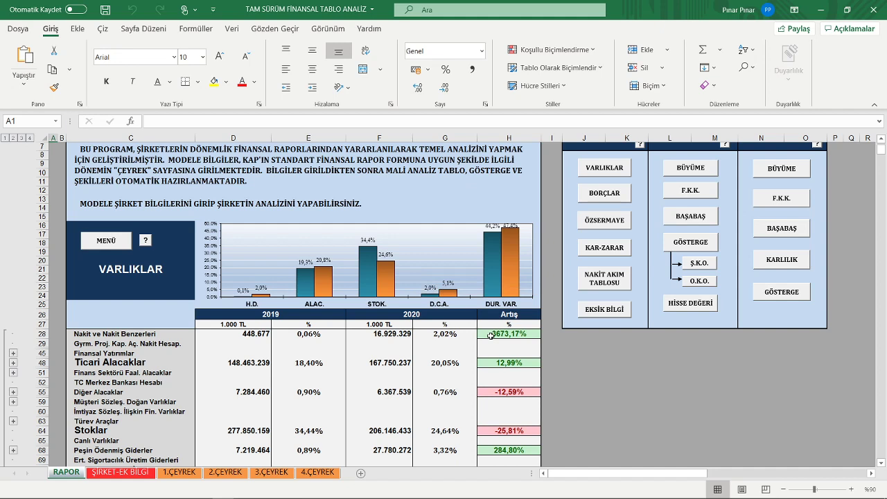
scroll(491, 335, "down", 4)
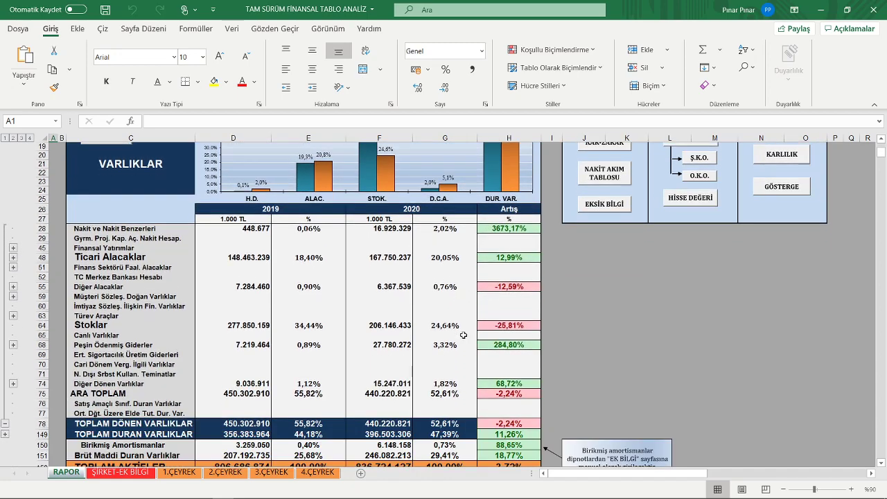
scroll(463, 335, "down", 5)
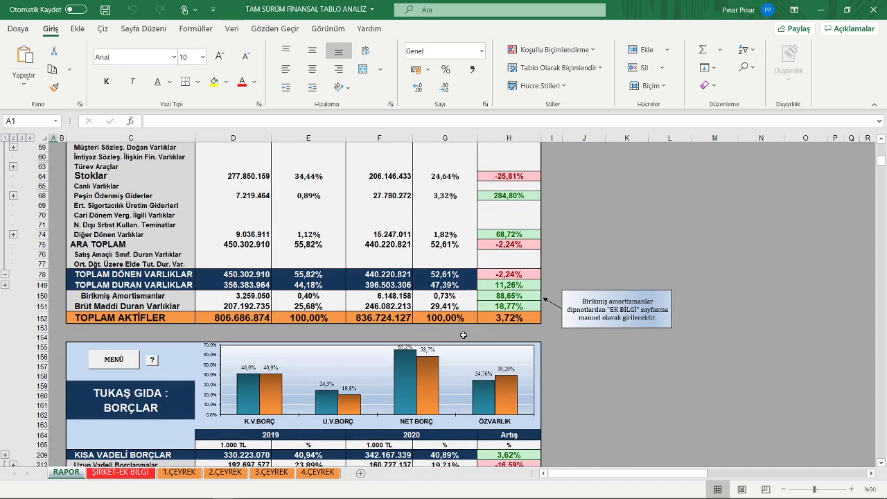
scroll(463, 335, "down", 5)
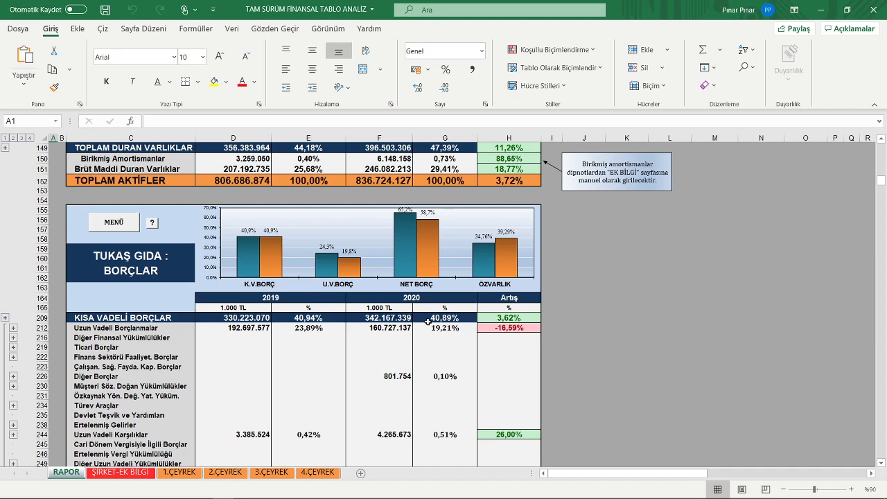
scroll(428, 321, "down", 6)
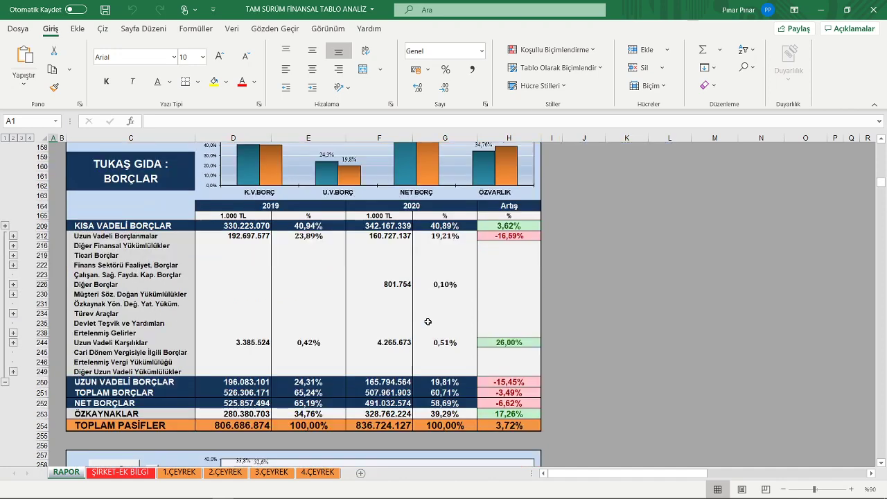
scroll(427, 321, "down", 3)
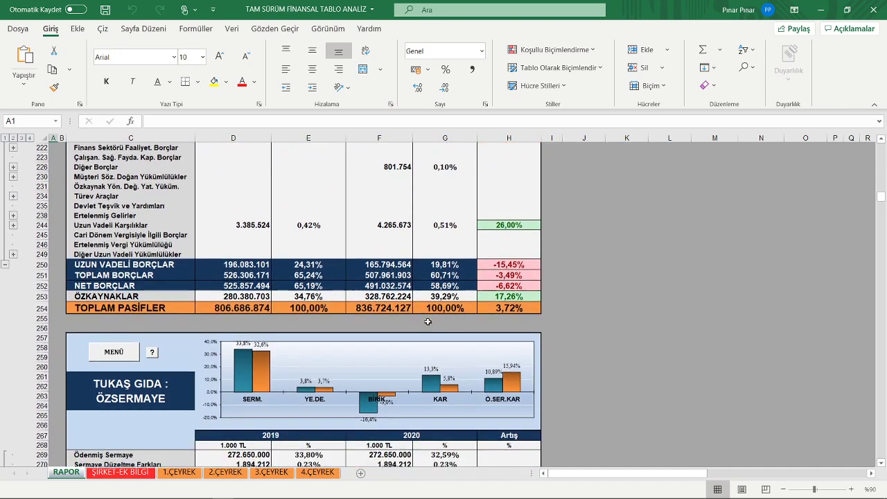
scroll(429, 325, "down", 1)
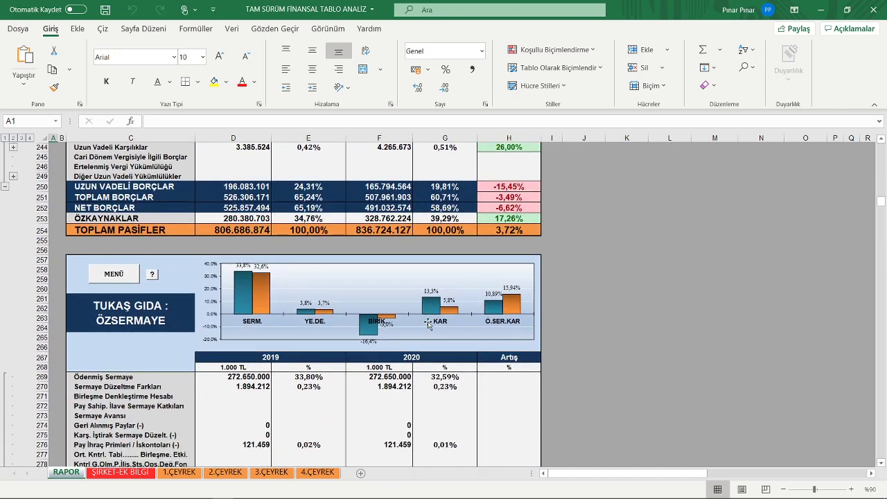
scroll(429, 326, "up", 1)
scroll(429, 326, "down", 1)
scroll(429, 326, "down", 1)
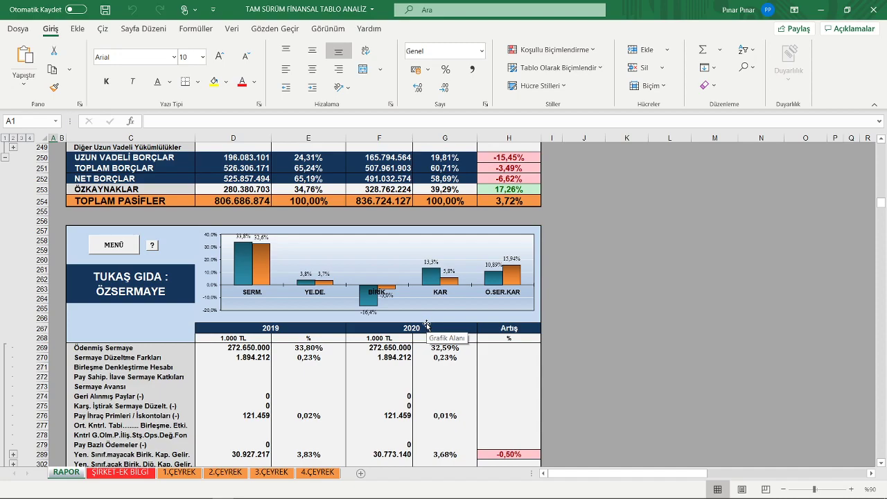
scroll(426, 326, "down", 8)
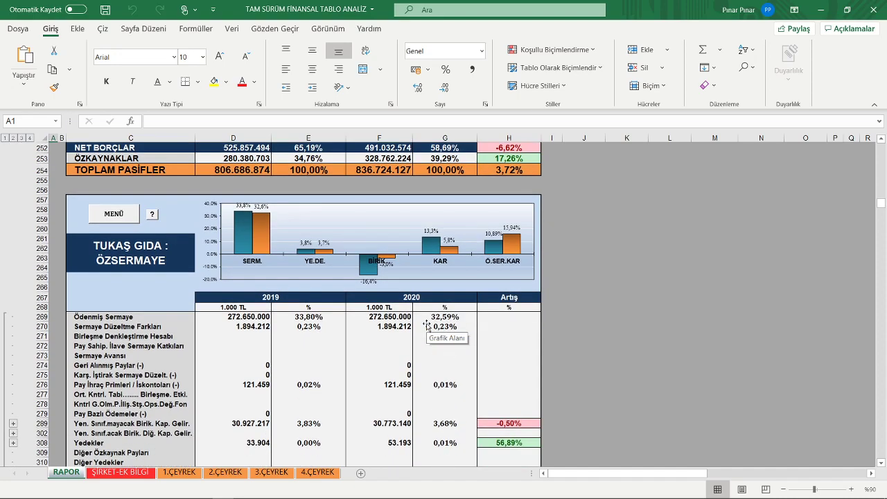
- Examine the BİLANÇO DENGESİ check, the KAR - ZARAR statement and the NAKİT AKIM TABLOSU for 2019 and 2020
scroll(426, 324, "down", 10)
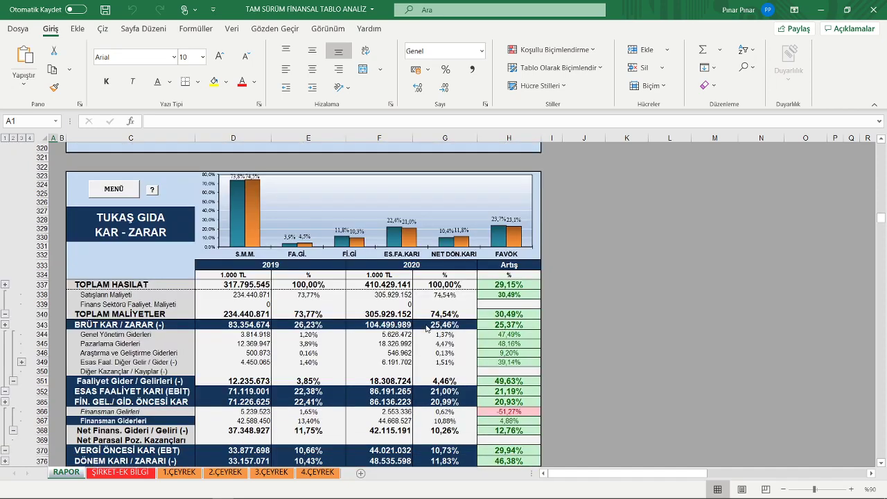
scroll(426, 328, "up", 3)
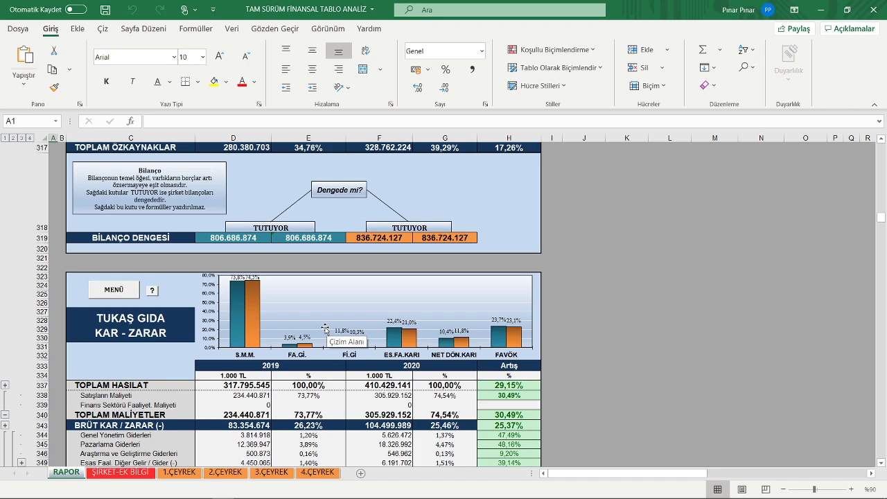
scroll(325, 327, "down", 1)
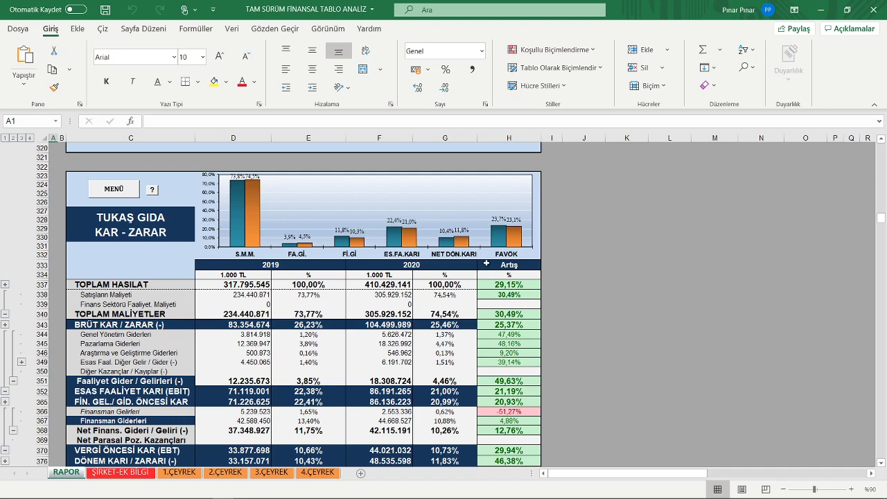
scroll(486, 264, "down", 6)
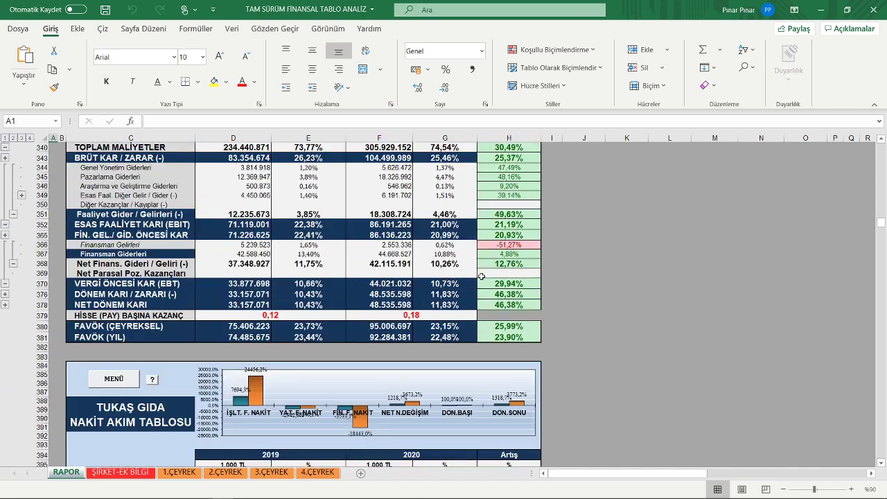
scroll(481, 276, "down", 2)
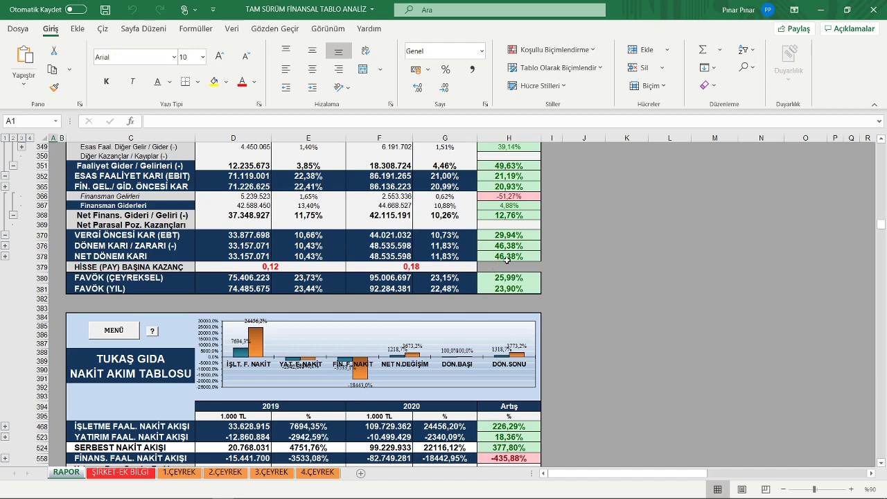
scroll(478, 263, "down", 4)
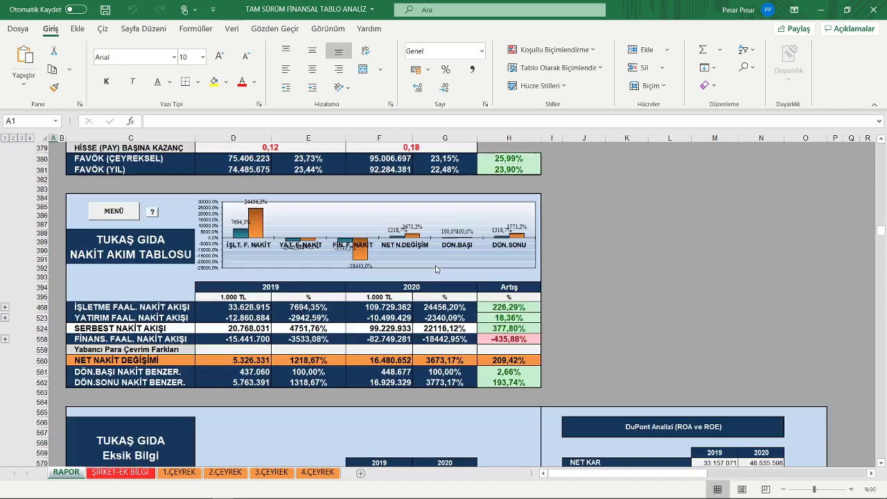
scroll(351, 264, "down", 2)
scroll(324, 266, "up", 2)
scroll(478, 339, "down", 2)
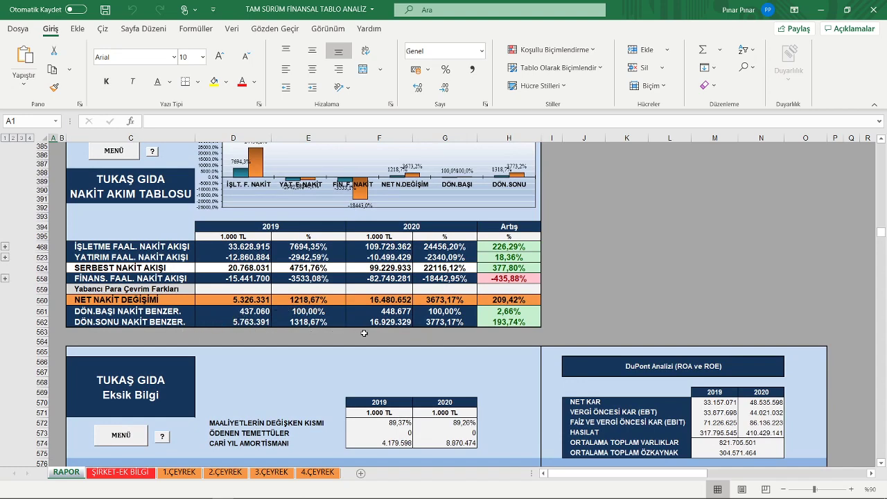
- Examine the Eksik Bilgi section and the adjacent DuPont analysis of ROA and ROE
scroll(364, 334, "down", 4)
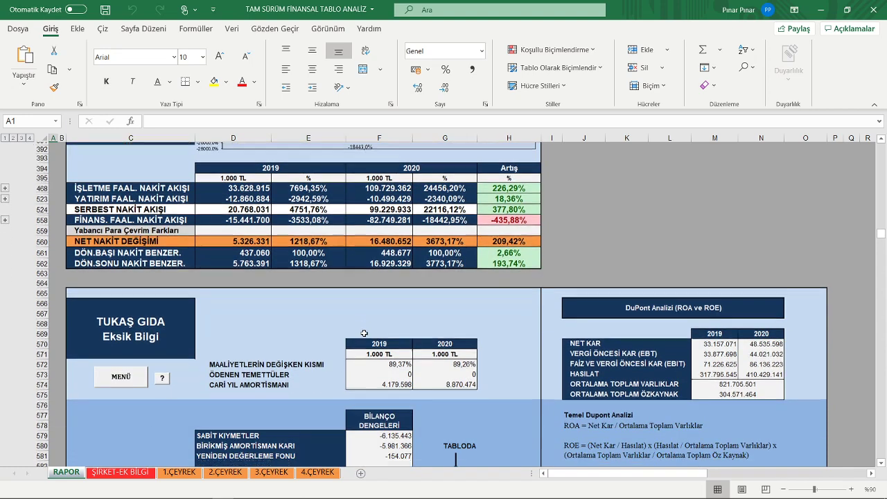
scroll(364, 334, "down", 5)
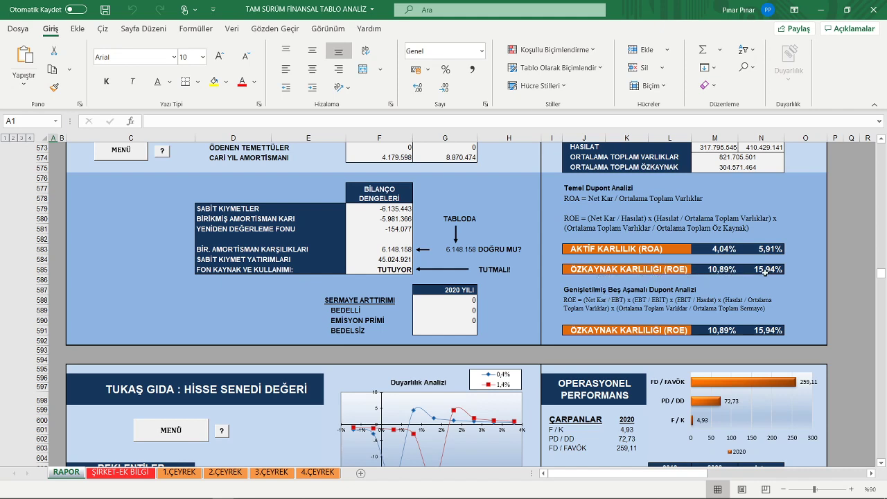
scroll(455, 310, "down", 4)
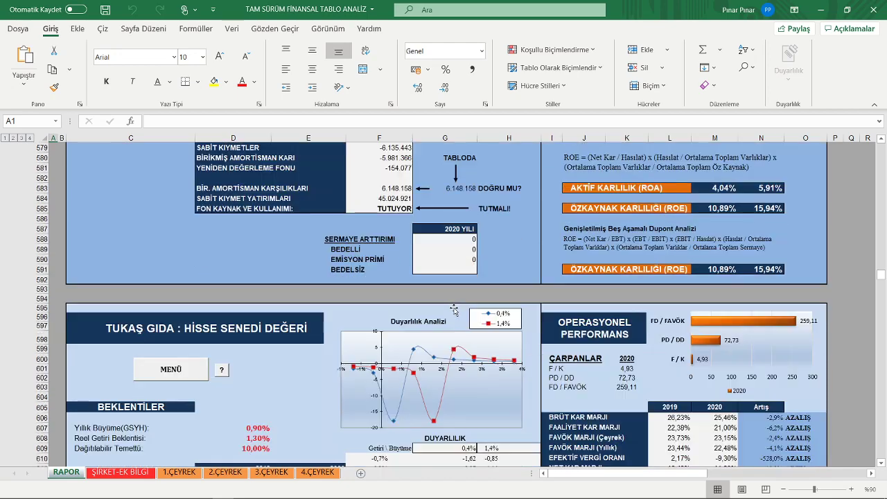
- Study the HİSSE SENEDİ DEĞERİ section with its sensitivity analysis, forecasts and market values, plus the OPERASYONEL PERFORMANS ratios beside it
scroll(456, 310, "down", 1)
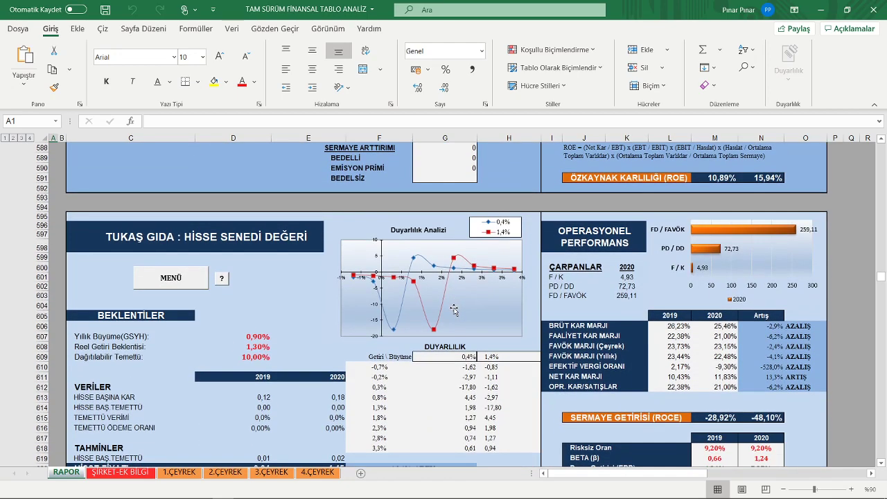
scroll(454, 309, "down", 2)
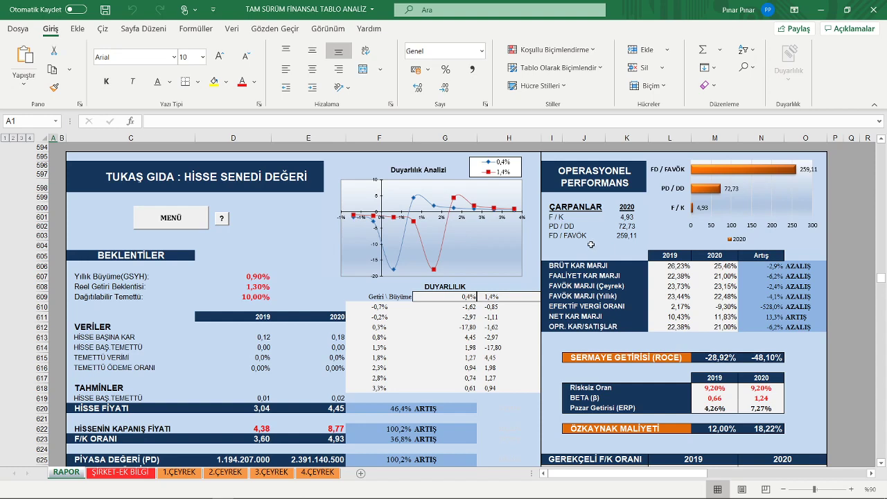
scroll(575, 253, "down", 1)
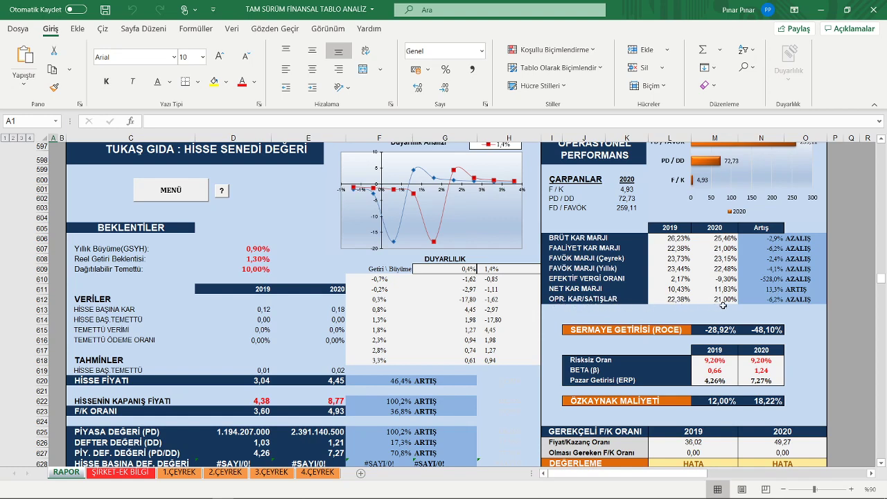
scroll(664, 303, "down", 2)
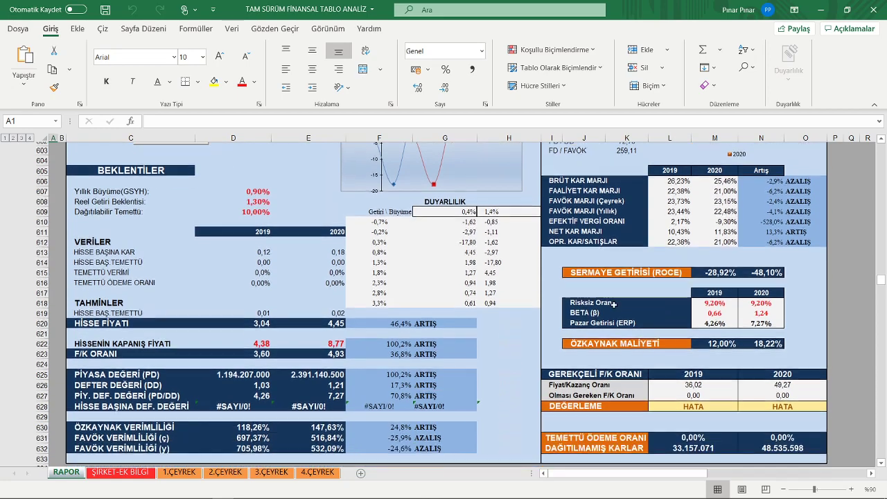
scroll(593, 306, "down", 1)
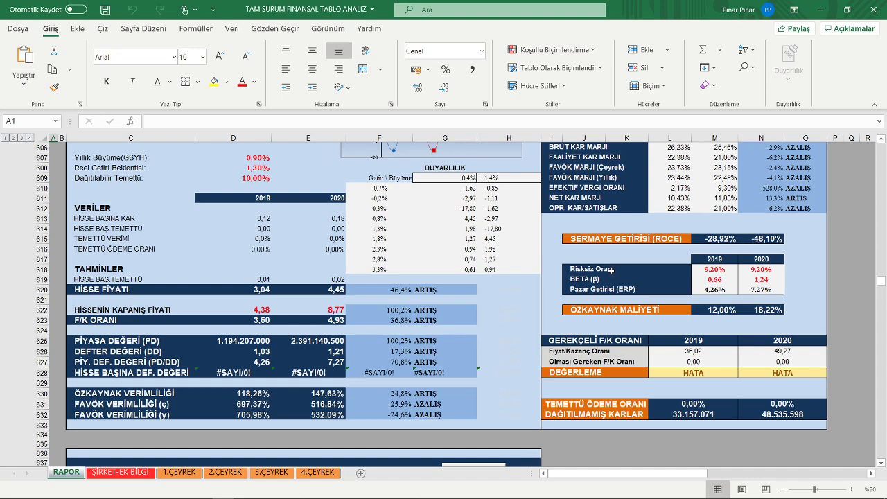
scroll(611, 269, "down", 2)
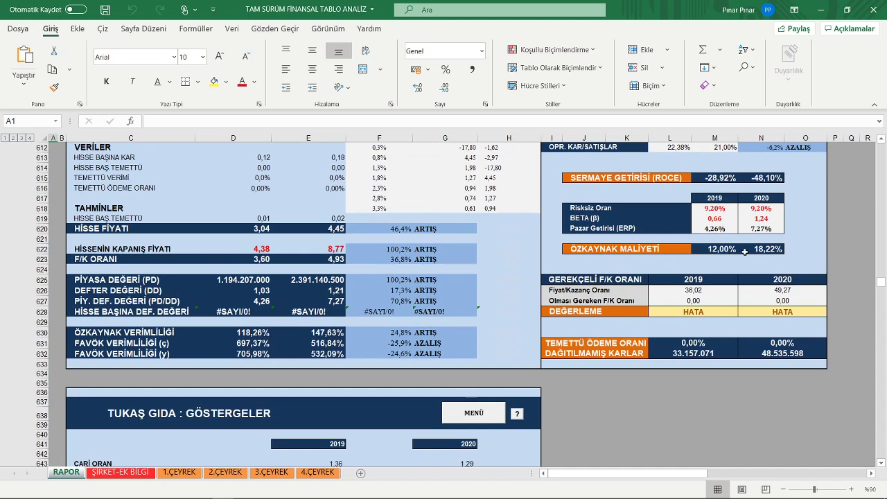
scroll(610, 287, "down", 2)
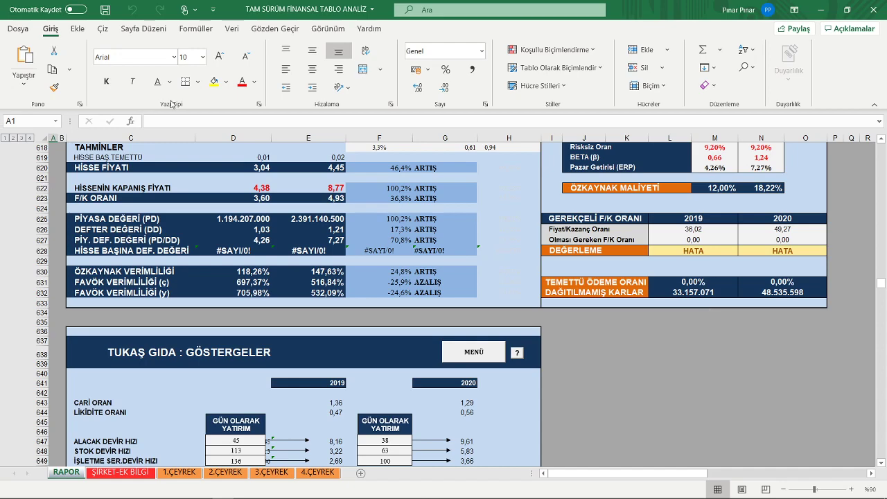
scroll(337, 228, "up", 1)
scroll(337, 228, "up", 3)
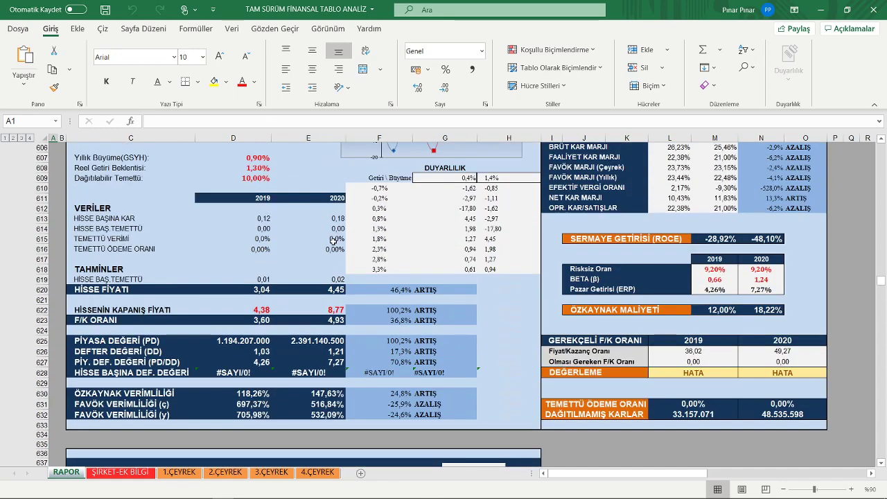
scroll(335, 240, "up", 1)
scroll(323, 239, "down", 1)
scroll(309, 342, "down", 3)
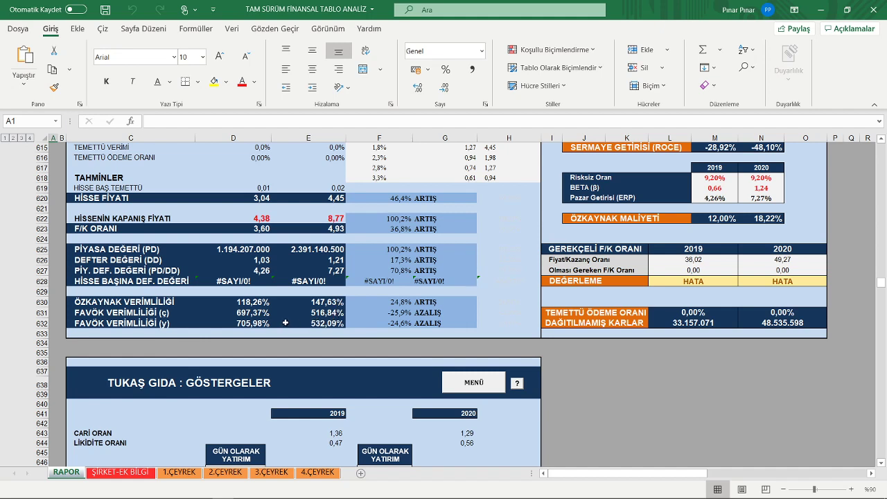
- Review the GÖSTERGELER ratios and the F.K.K. section's chart and tables of fund sources and uses
scroll(284, 322, "down", 5)
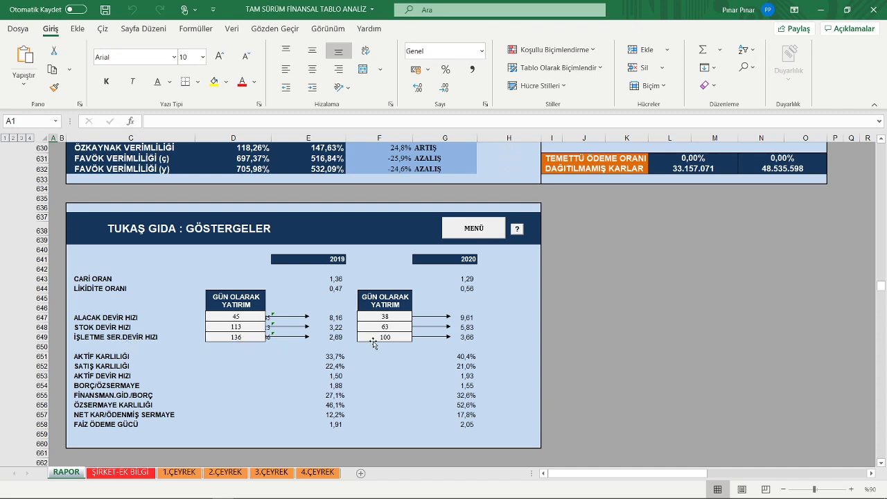
scroll(214, 393, "down", 2)
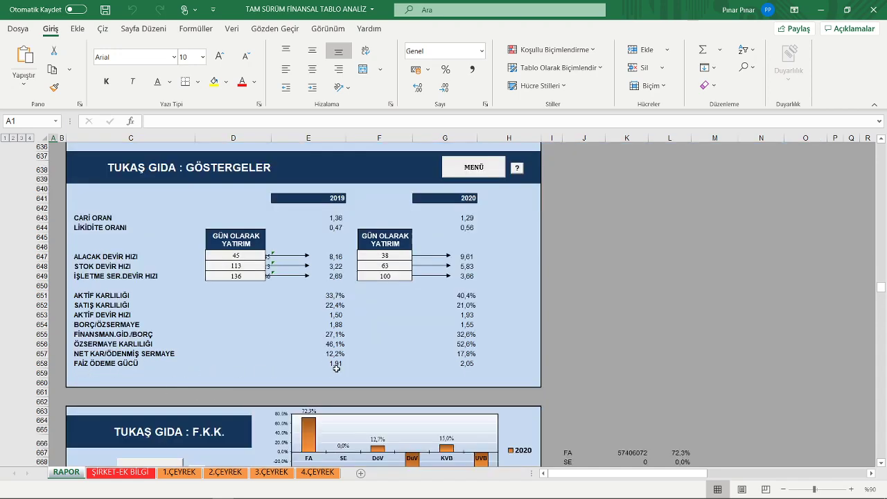
scroll(391, 386, "down", 2)
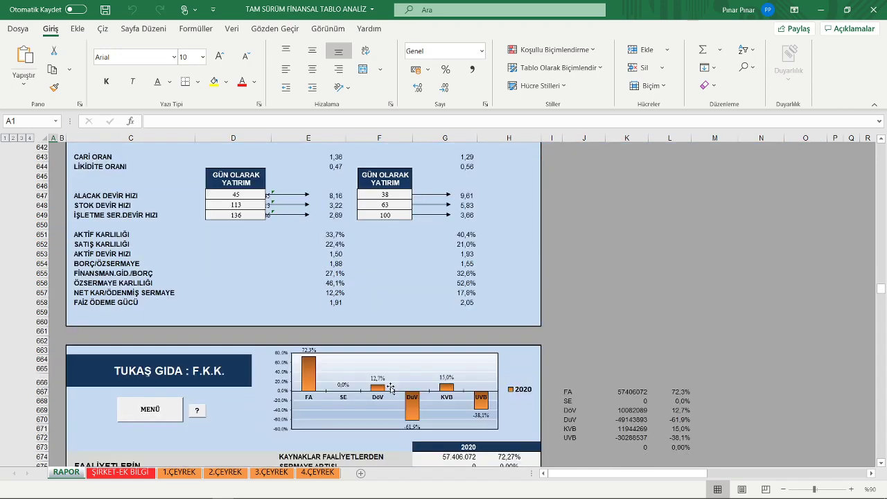
scroll(257, 381, "up", 2)
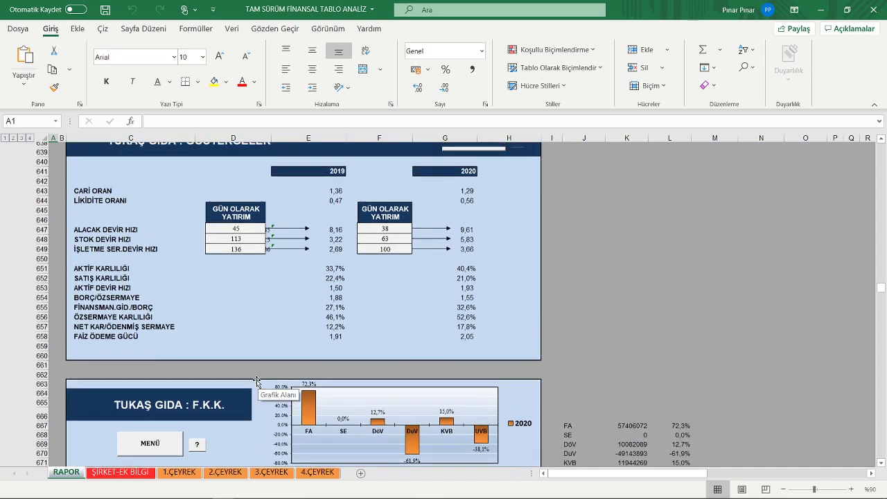
scroll(257, 382, "down", 2)
scroll(256, 381, "down", 3)
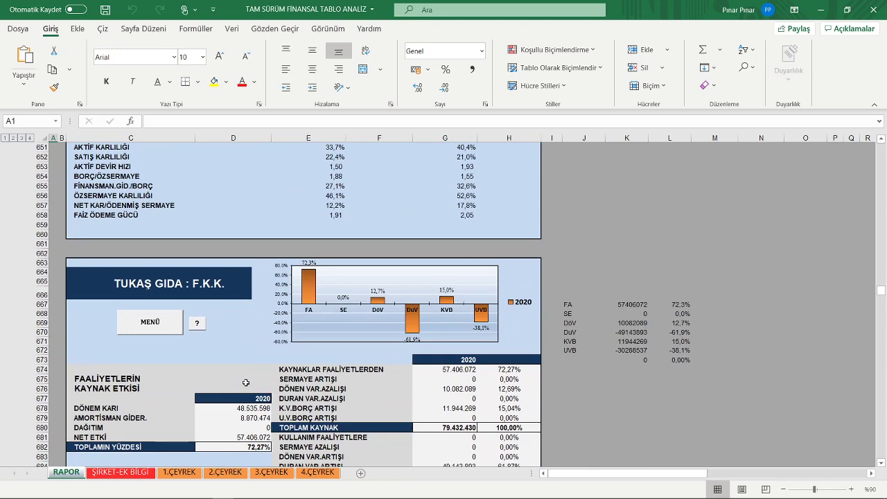
scroll(245, 383, "down", 1)
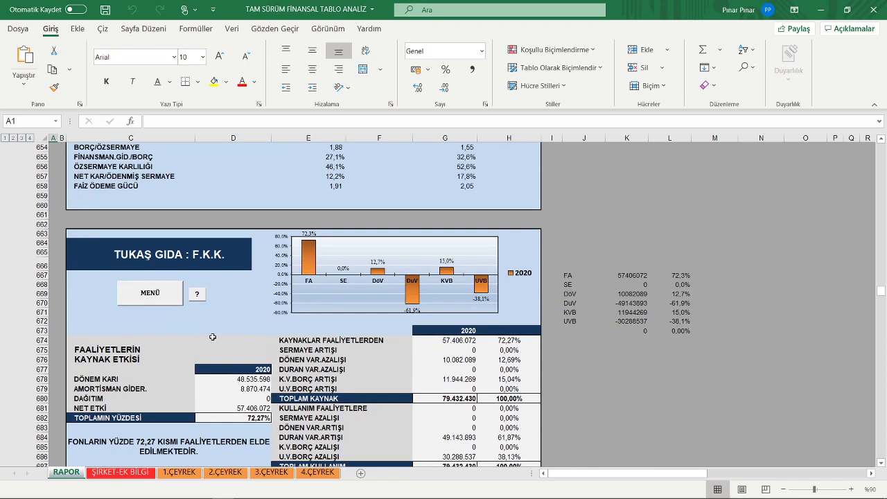
scroll(213, 337, "down", 3)
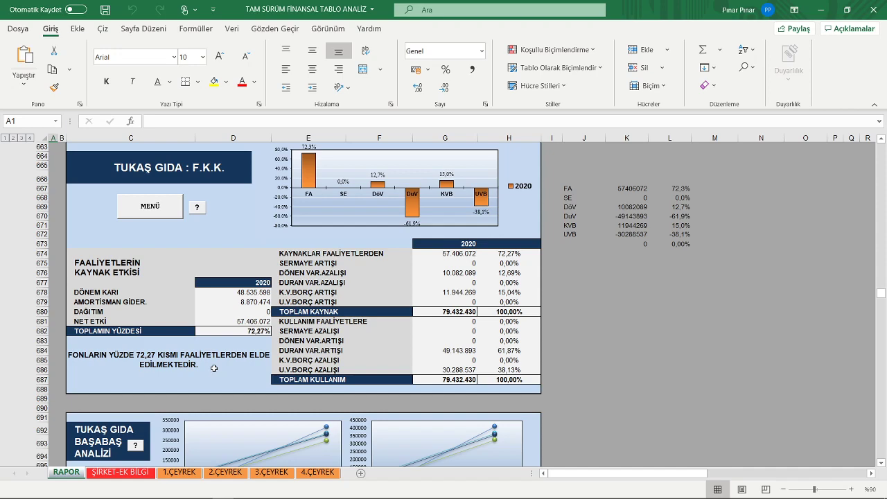
- Examine the BAŞABAŞ ANALİZİ section's charts, break-even figures and leverage ratios for 2019 and 2020
scroll(214, 369, "down", 7)
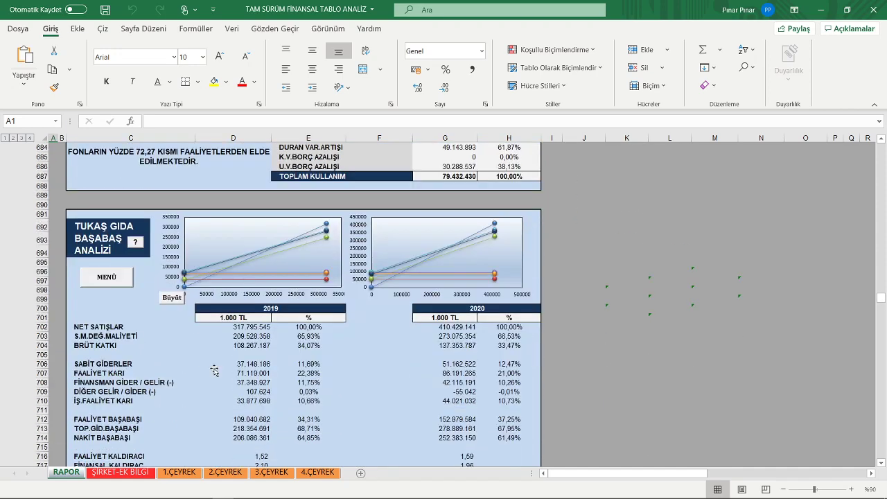
scroll(215, 370, "down", 5)
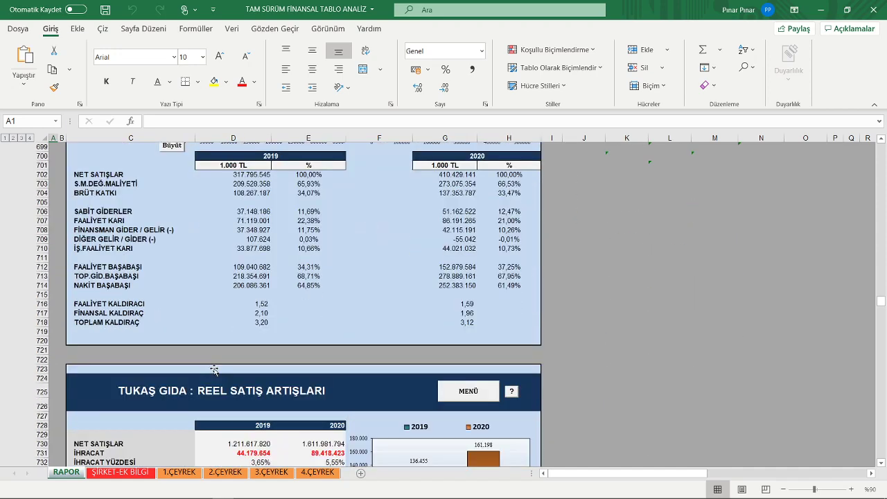
- Study the REEL SATIŞ ARTIŞLARI table and chart for 2019 and 2020, and return to the main menu of the RAPOR sheet
scroll(214, 369, "down", 6)
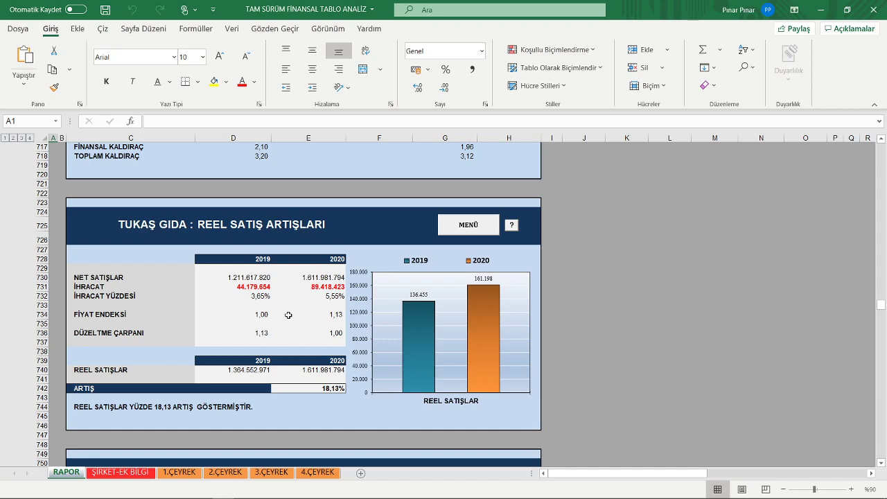
scroll(284, 317, "down", 4)
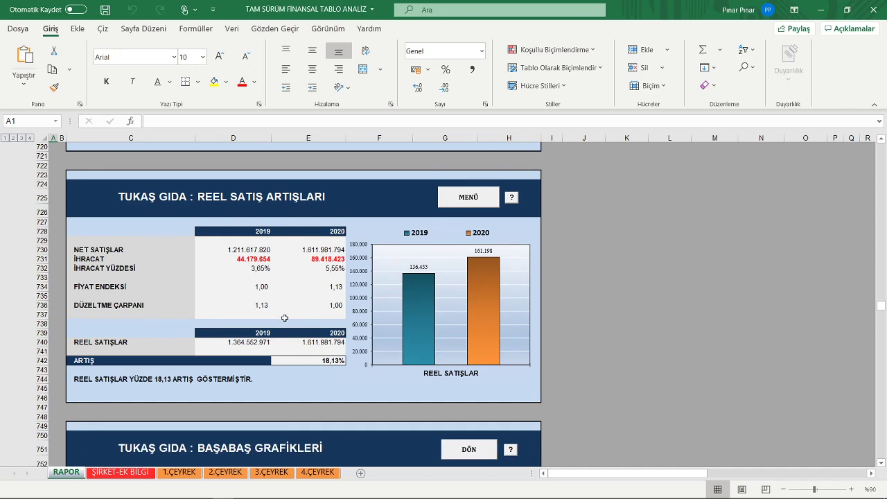
scroll(300, 321, "up", 4)
scroll(310, 330, "down", 4)
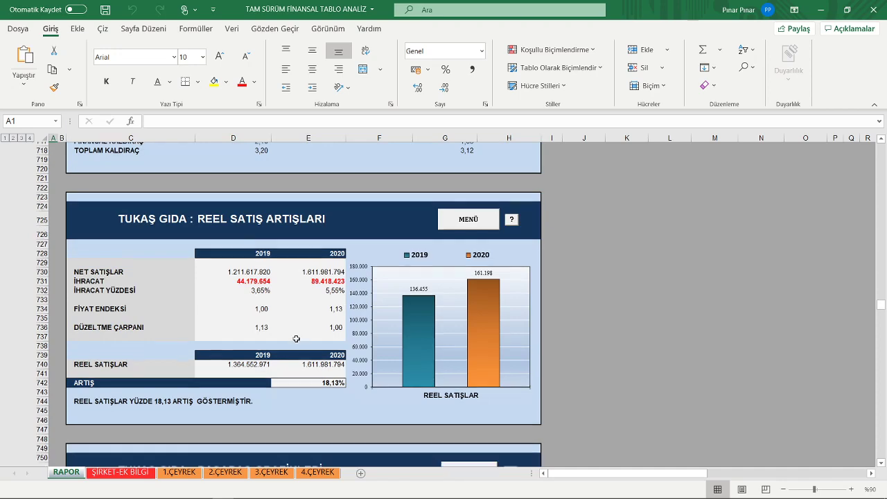
scroll(298, 336, "up", 4)
scroll(335, 333, "down", 10)
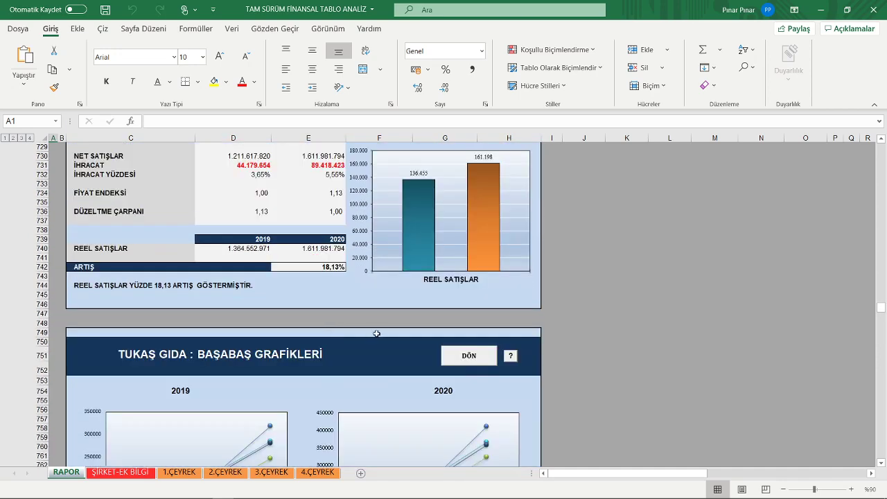
scroll(376, 339, "up", 4)
scroll(376, 338, "up", 8)
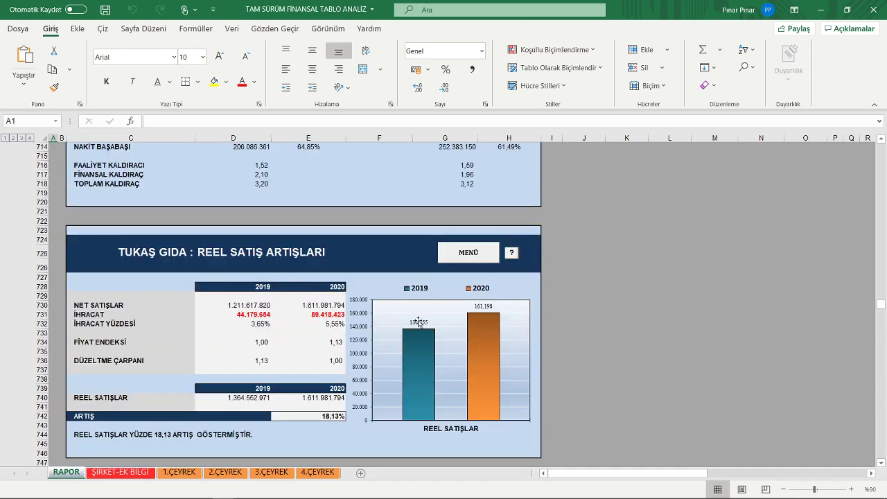
left_click(467, 252)
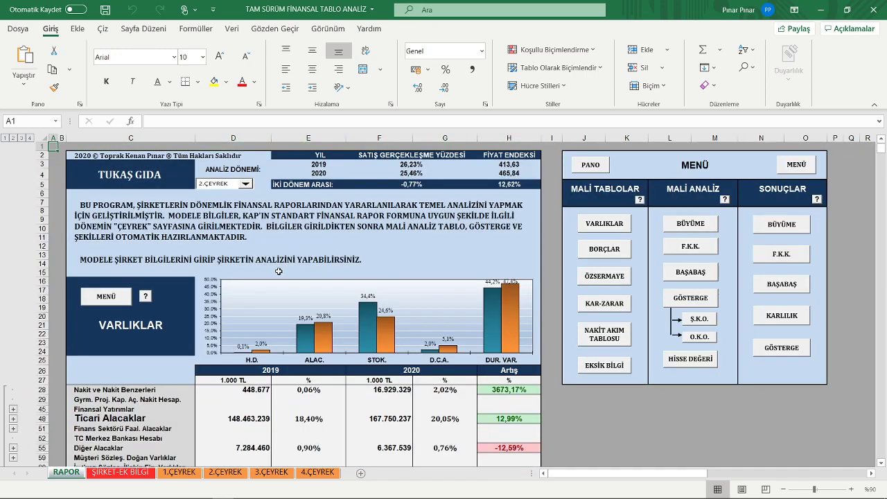